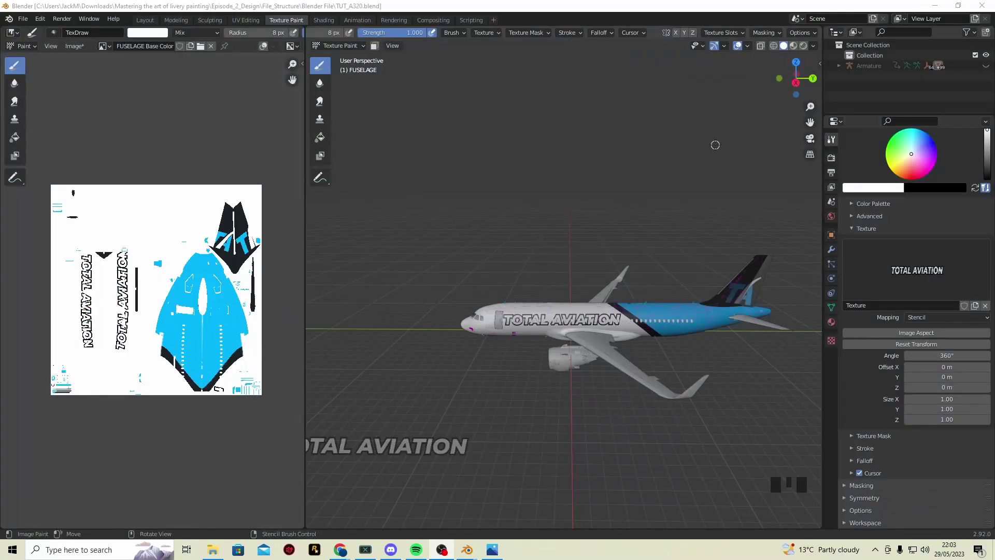
Orbit, pan and zoom around the A320 to face the rear door on the tail section.
{"action": "middle_click_drag", "start_coordinate": [715, 144], "coordinate": [563, 165]}
{"action": "scroll", "coordinate": [555, 167], "scroll_direction": "up", "scroll_amount": 1}
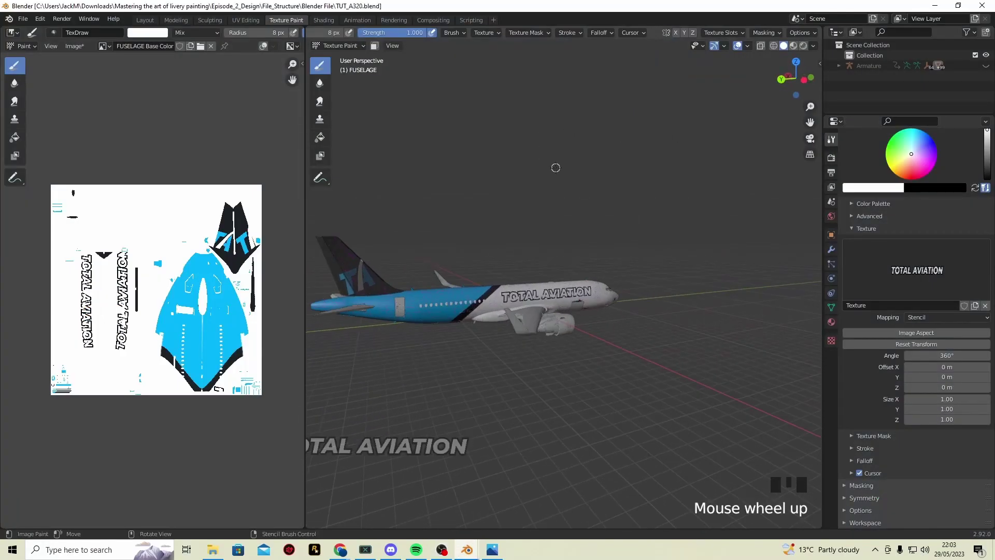
{"action": "scroll", "coordinate": [556, 168], "scroll_direction": "up", "scroll_amount": 2}
{"action": "middle_click_drag", "start_coordinate": [493, 186], "coordinate": [546, 189]}
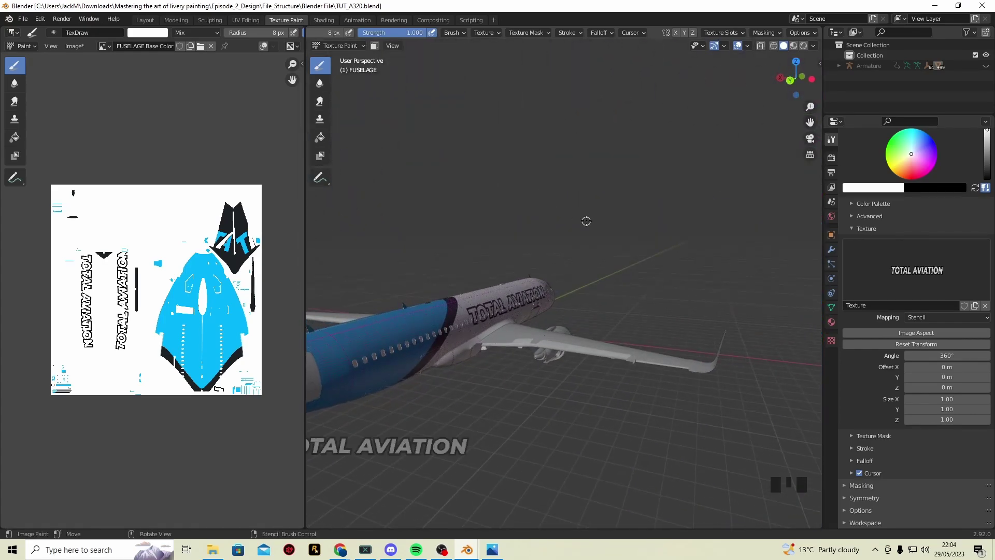
{"action": "middle_click_drag", "start_coordinate": [589, 221], "coordinate": [600, 213]}
{"action": "left_click_drag", "start_coordinate": [810, 123], "coordinate": [931, 87]}
{"action": "middle_click_drag", "start_coordinate": [699, 167], "coordinate": [597, 186]}
{"action": "left_click_drag", "start_coordinate": [810, 124], "coordinate": [953, 126]}
{"action": "scroll", "coordinate": [550, 218], "scroll_direction": "up", "scroll_amount": 2}
{"action": "middle_click_drag", "start_coordinate": [524, 253], "coordinate": [546, 258]}
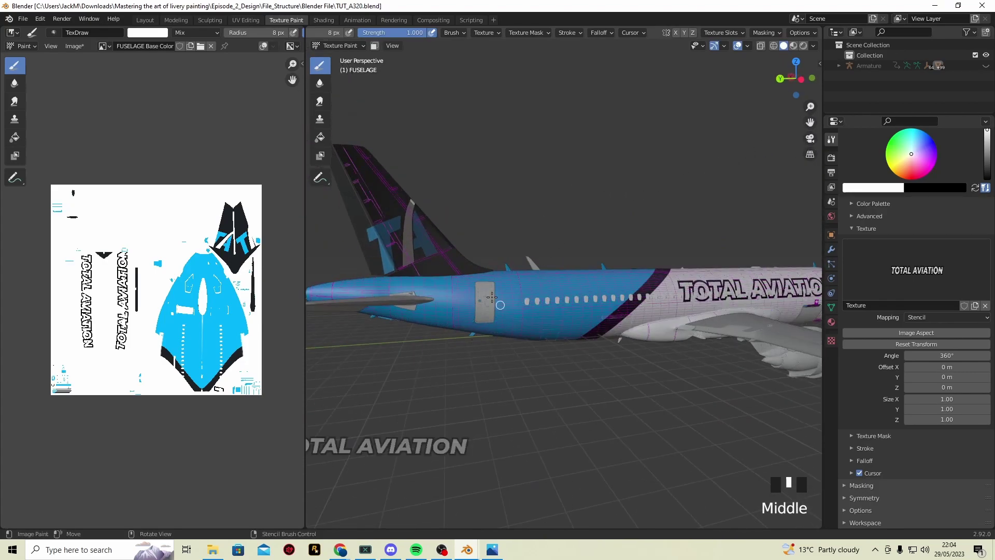
Select the DOOR_REAR part in Layout and go back to Texture Paint.
{"action": "left_click", "coordinate": [145, 21]}
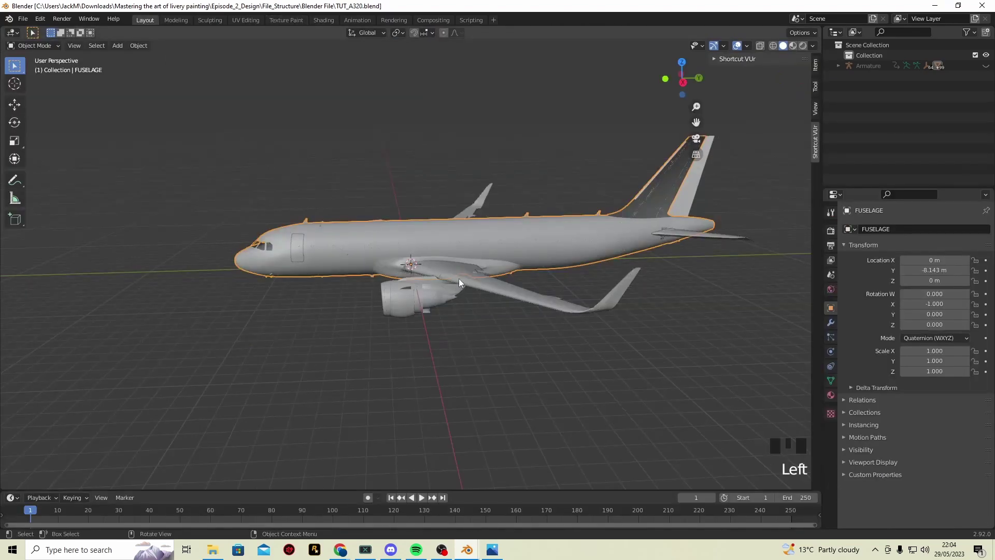
{"action": "middle_click_drag", "start_coordinate": [524, 238], "coordinate": [323, 238]}
{"action": "scroll", "coordinate": [324, 237], "scroll_direction": "up", "scroll_amount": 2}
{"action": "left_click", "coordinate": [166, 236]}
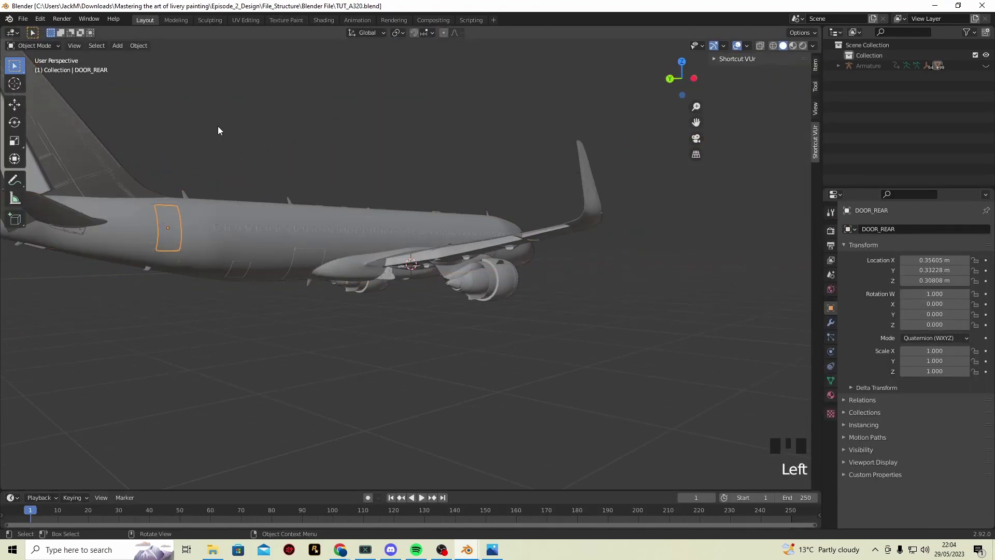
{"action": "left_click", "coordinate": [286, 19]}
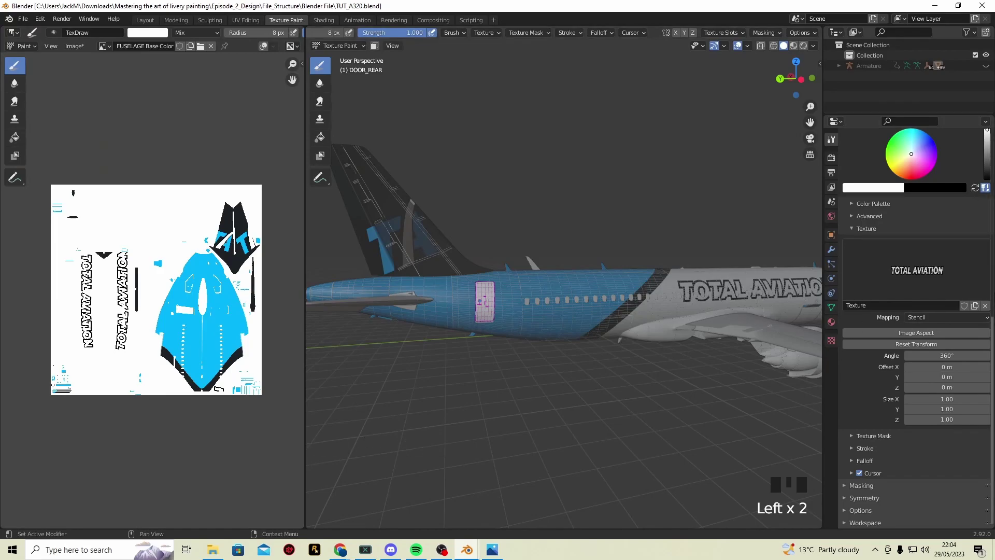
Unlink the TOTAL AVIATION stencil from the brush and paint the rear door blue.
{"action": "left_click", "coordinate": [985, 306]}
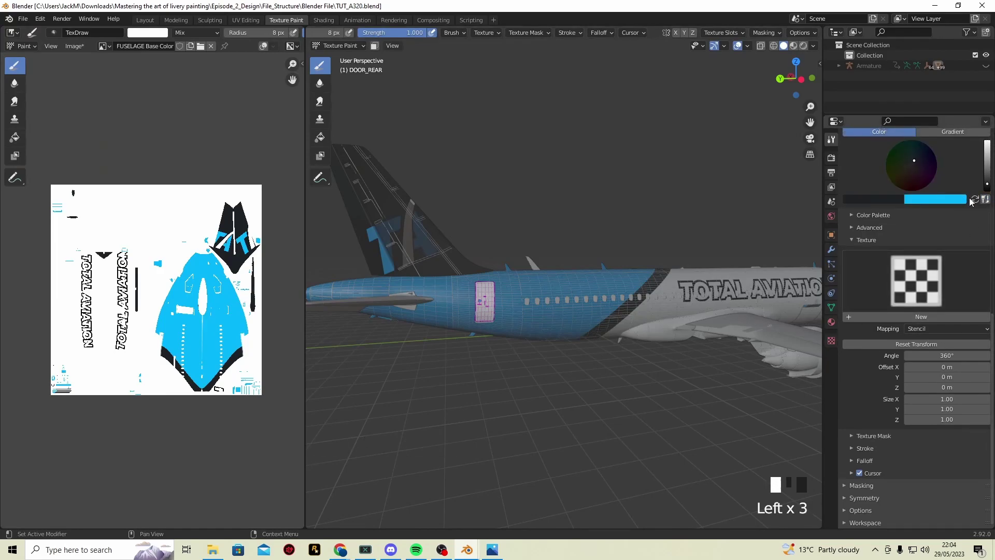
{"action": "mouse_move", "coordinate": [473, 301]}
{"action": "left_mouse_down"}
{"action": "mouse_move", "coordinate": [488, 288]}
{"action": "mouse_move", "coordinate": [482, 314]}
{"action": "mouse_move", "coordinate": [478, 291]}
{"action": "left_mouse_up"}
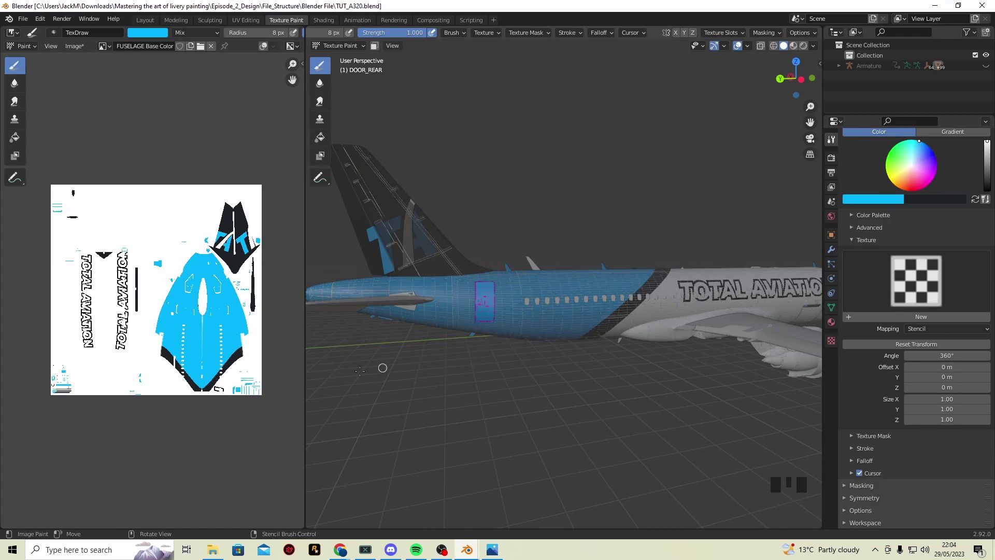
{"action": "middle_click_drag", "start_coordinate": [493, 313], "coordinate": [572, 257]}
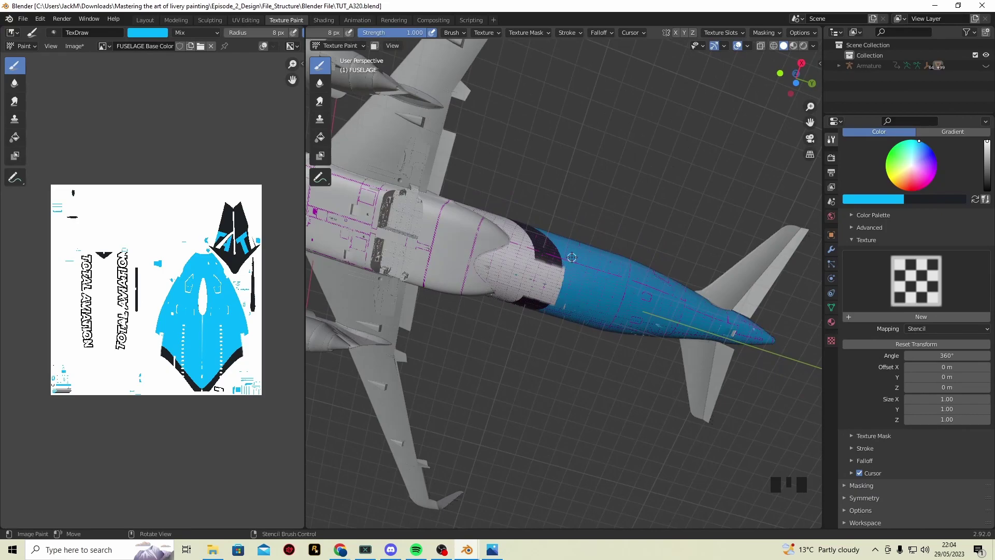
Undo the last stroke, set Stroke Method to Line, and draw straight lines across the fuselage.
{"action": "key", "text": "ctrl+z"}
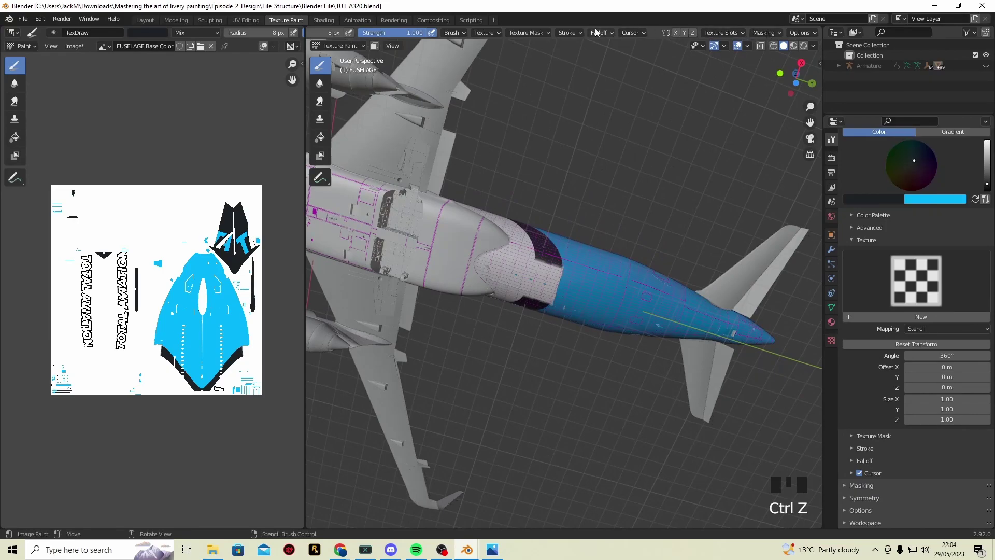
{"action": "left_click", "coordinate": [568, 32]}
{"action": "left_click", "coordinate": [586, 53]}
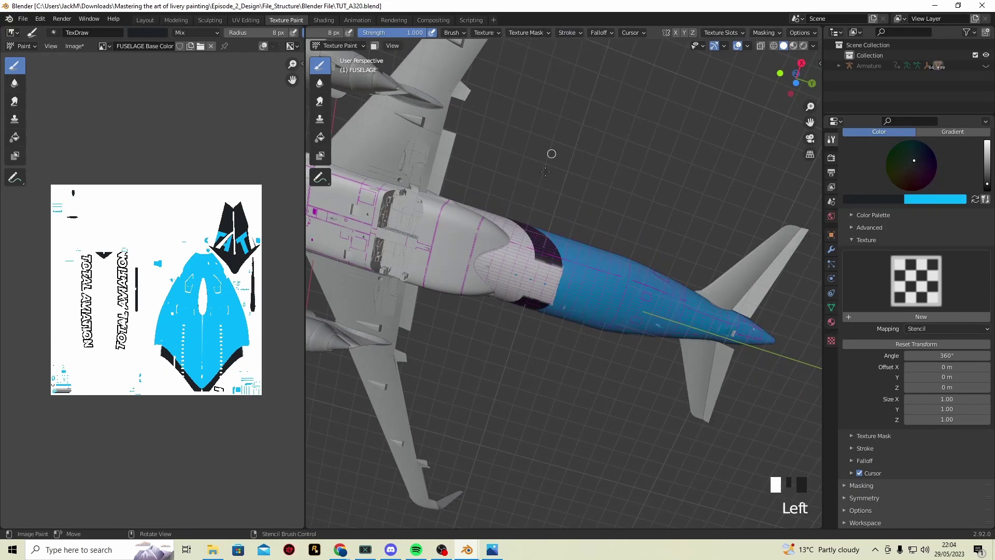
{"action": "left_click_drag", "start_coordinate": [545, 255], "coordinate": [530, 309]}
{"action": "left_click", "coordinate": [538, 293]}
{"action": "left_click_drag", "start_coordinate": [550, 261], "coordinate": [540, 311]}
{"action": "left_click", "coordinate": [558, 265]}
{"action": "middle_click_drag", "start_coordinate": [540, 311], "coordinate": [616, 284]}
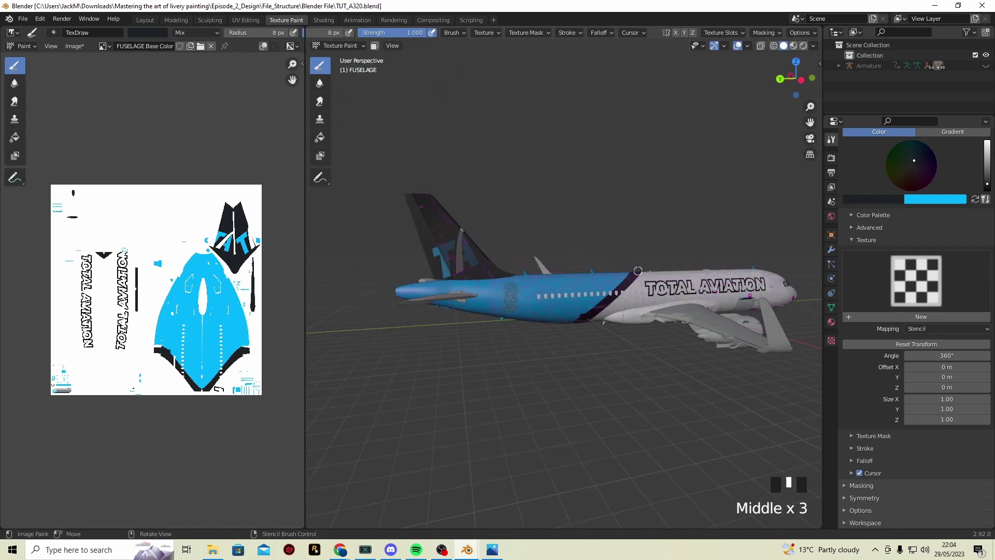
{"action": "left_click_drag", "start_coordinate": [643, 270], "coordinate": [530, 378]}
{"action": "mouse_move", "coordinate": [662, 282]}
{"action": "left_mouse_down"}
{"action": "mouse_move", "coordinate": [464, 421]}
{"action": "mouse_move", "coordinate": [443, 449]}
{"action": "left_mouse_up"}
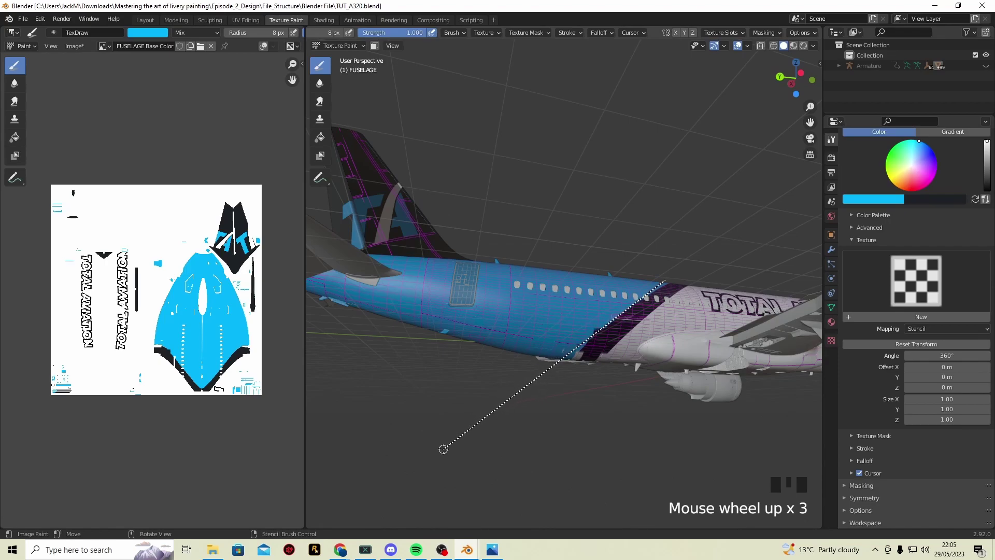
Swap to the dark colour and paint several straight dark lines along the belly.
{"action": "middle_click_drag", "start_coordinate": [443, 449], "coordinate": [376, 307]}
{"action": "key", "text": "x"}
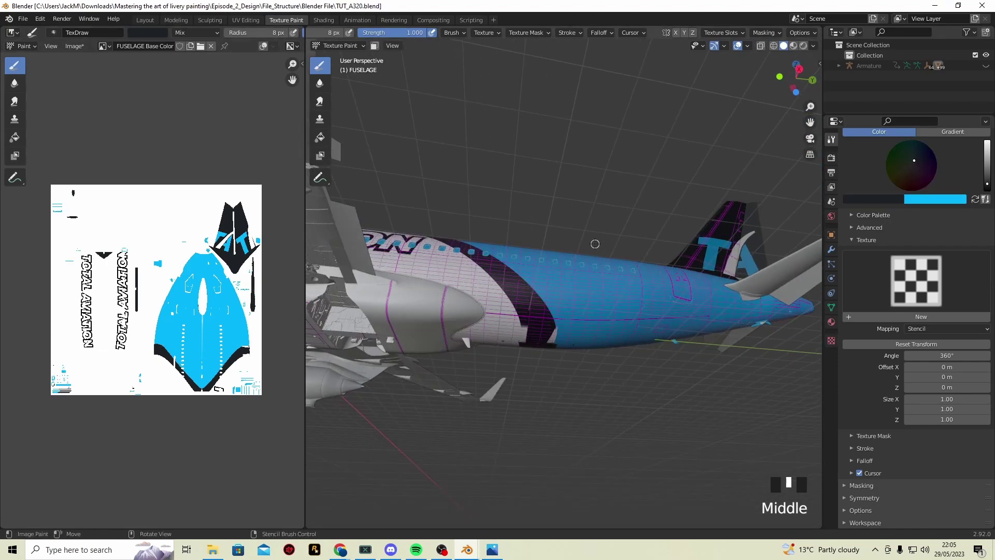
{"action": "left_click_drag", "start_coordinate": [543, 354], "coordinate": [544, 354]}
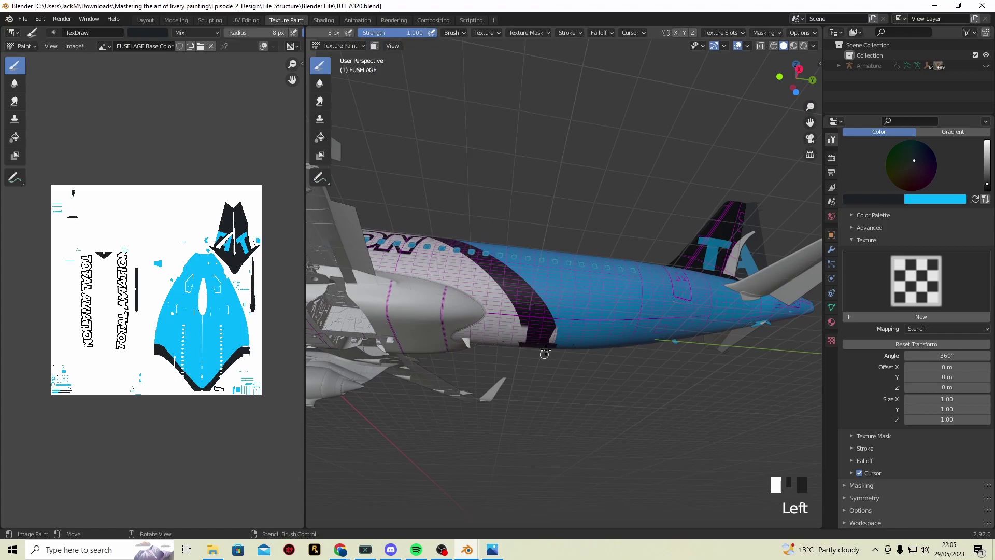
{"action": "left_click", "coordinate": [552, 330]}
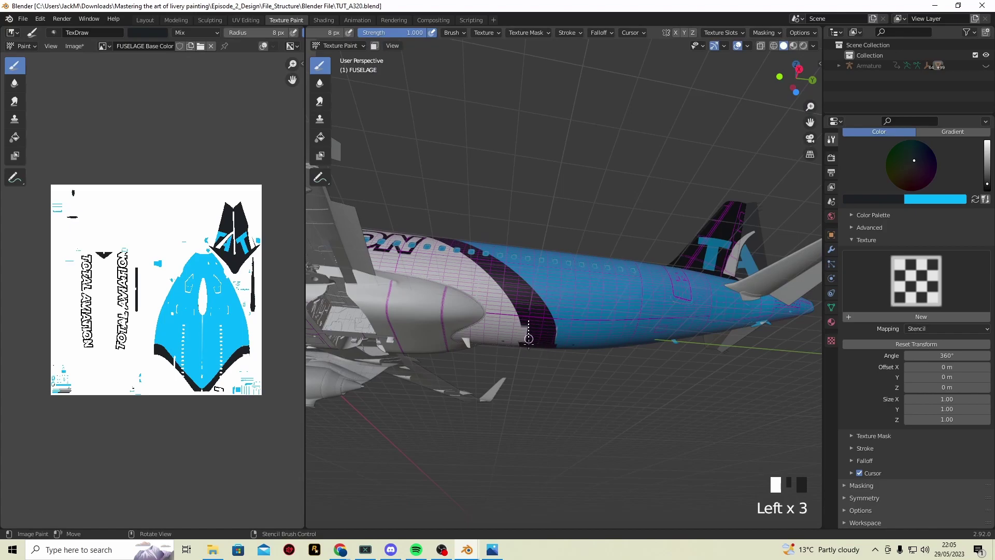
{"action": "left_click_drag", "start_coordinate": [528, 352], "coordinate": [527, 352]}
{"action": "left_click", "coordinate": [525, 330]}
{"action": "left_click", "coordinate": [539, 334]}
Orbit and zoom out to review the painted belly lines on the airliner.
{"action": "mouse_move", "coordinate": [544, 355]}
{"action": "middle_mouse_down"}
{"action": "mouse_move", "coordinate": [405, 343]}
{"action": "mouse_move", "coordinate": [675, 325]}
{"action": "middle_mouse_up"}
{"action": "scroll", "coordinate": [525, 356], "scroll_direction": "down", "scroll_amount": 2}
{"action": "left_click", "coordinate": [675, 326]}
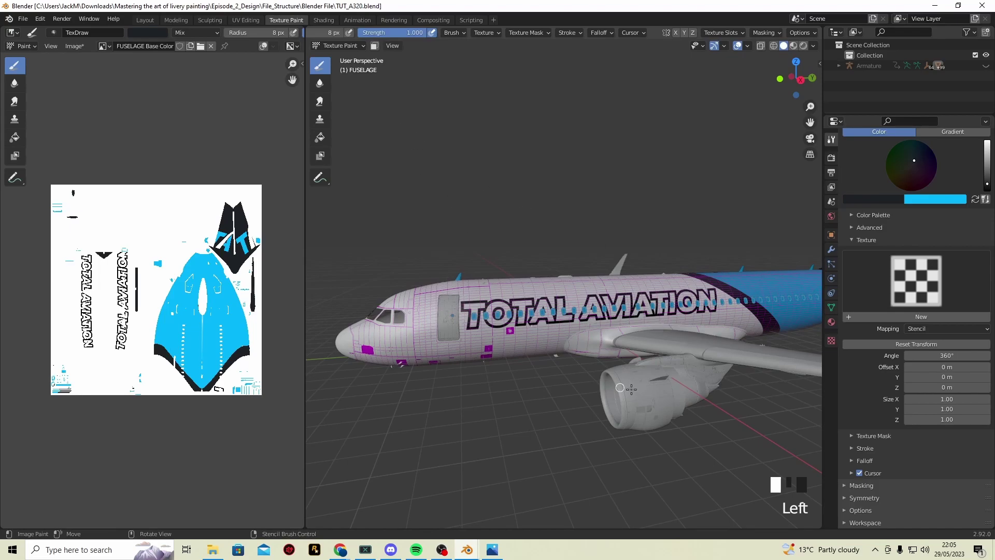
{"action": "middle_click_drag", "start_coordinate": [631, 373], "coordinate": [575, 366]}
In Layout, select the left engine REACTOR_LEFT and return to Texture Paint.
{"action": "left_click", "coordinate": [145, 19]}
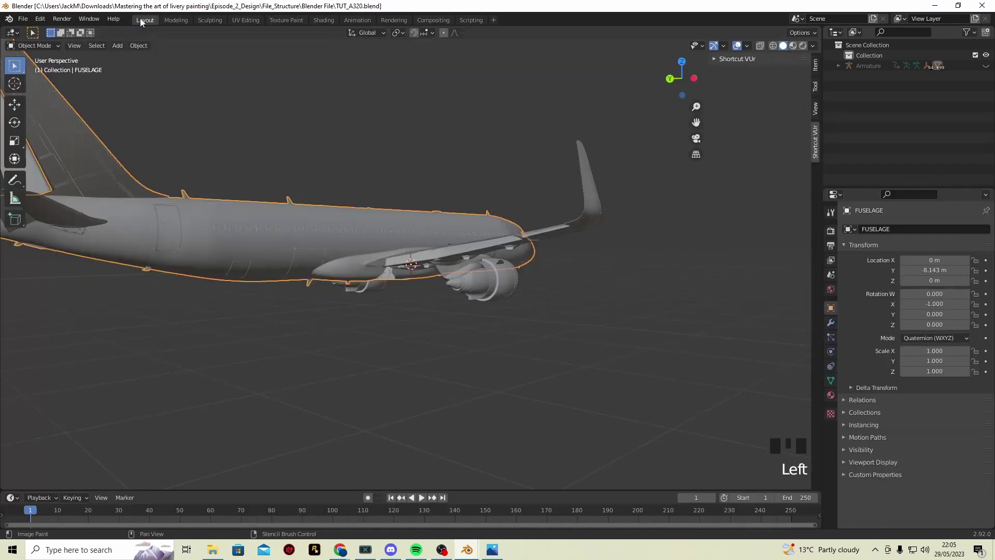
{"action": "left_click", "coordinate": [501, 290]}
{"action": "middle_click_drag", "start_coordinate": [494, 296], "coordinate": [319, 342]}
{"action": "left_click", "coordinate": [473, 330]}
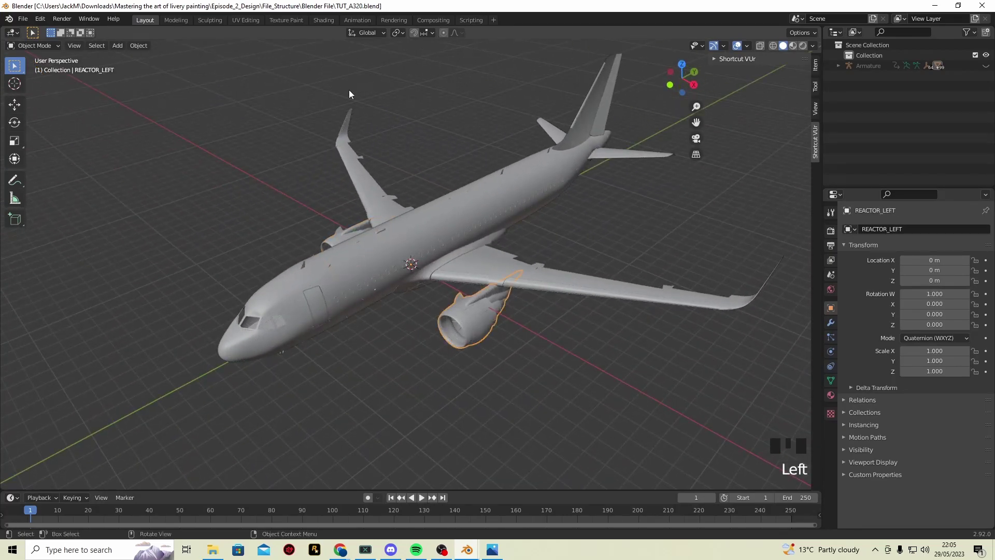
{"action": "left_click", "coordinate": [286, 20]}
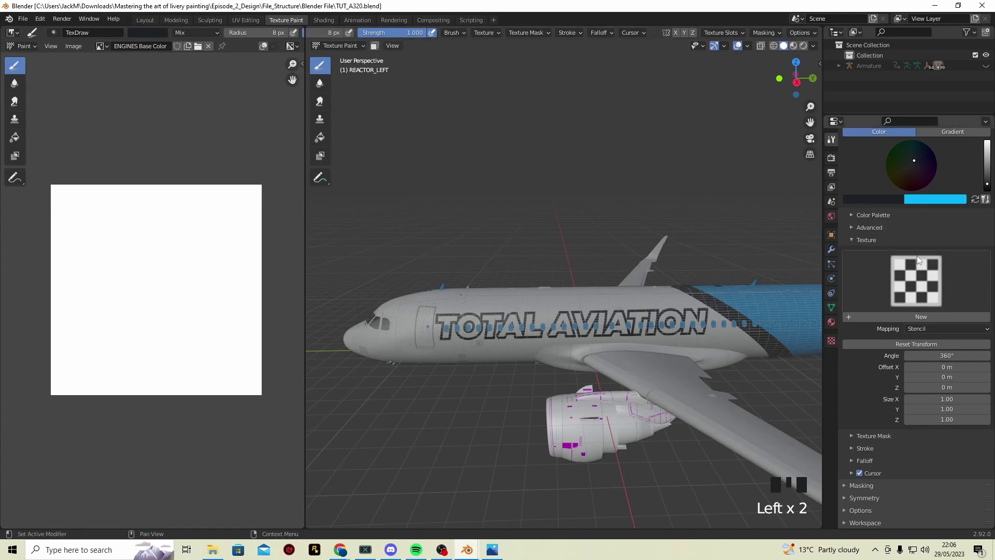
{"action": "middle_click_drag", "start_coordinate": [682, 340], "coordinate": [600, 292]}
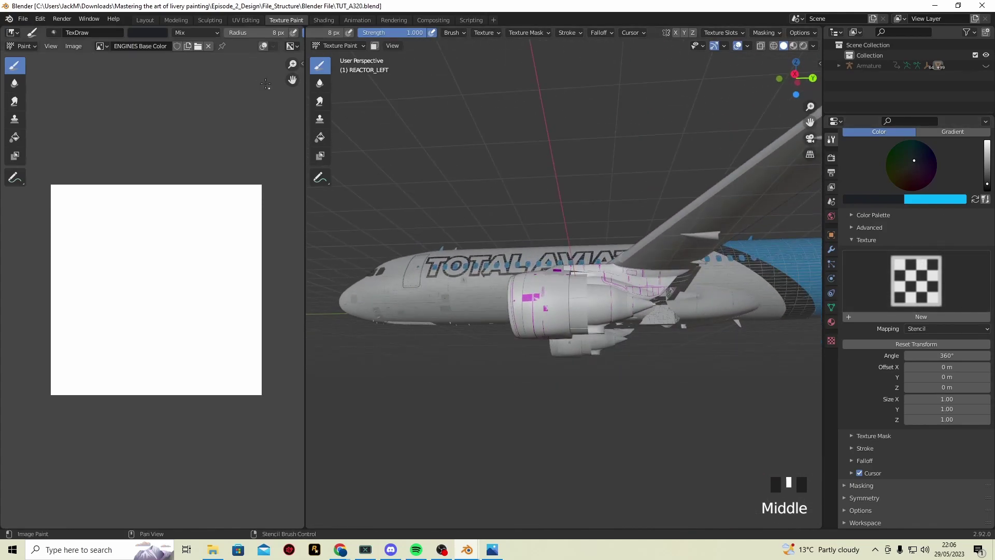
{"action": "middle_click_drag", "start_coordinate": [611, 331], "coordinate": [594, 319]}
Enter Edit Mode in face select and select the connected engine cowling faces with Ctrl+L.
{"action": "left_click", "coordinate": [335, 45]}
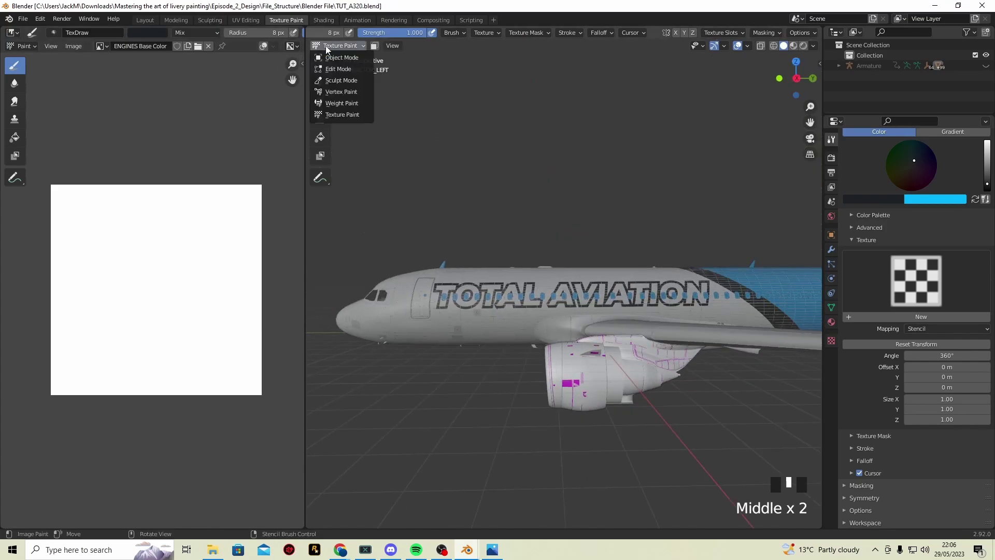
{"action": "left_click", "coordinate": [345, 70]}
{"action": "key", "text": "3"}
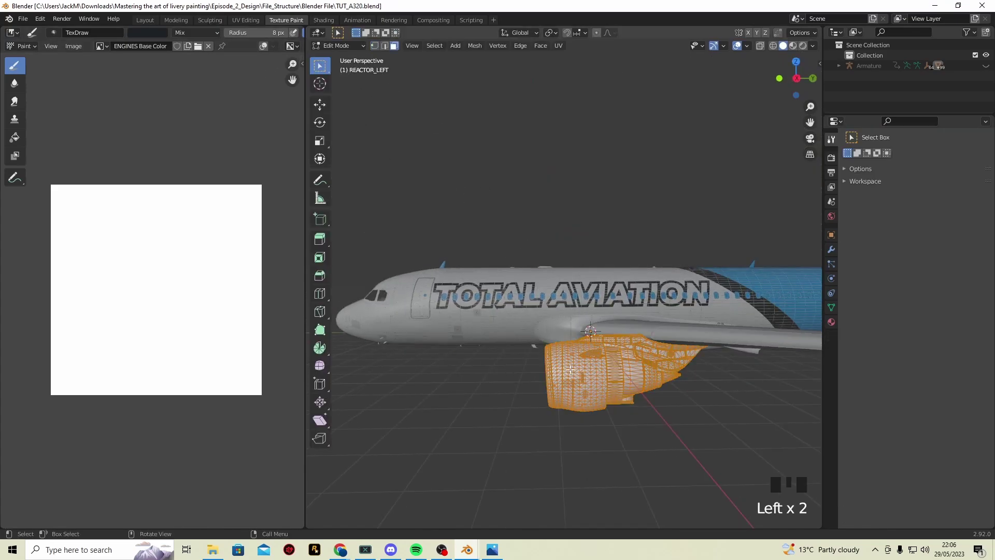
{"action": "left_click", "coordinate": [582, 373]}
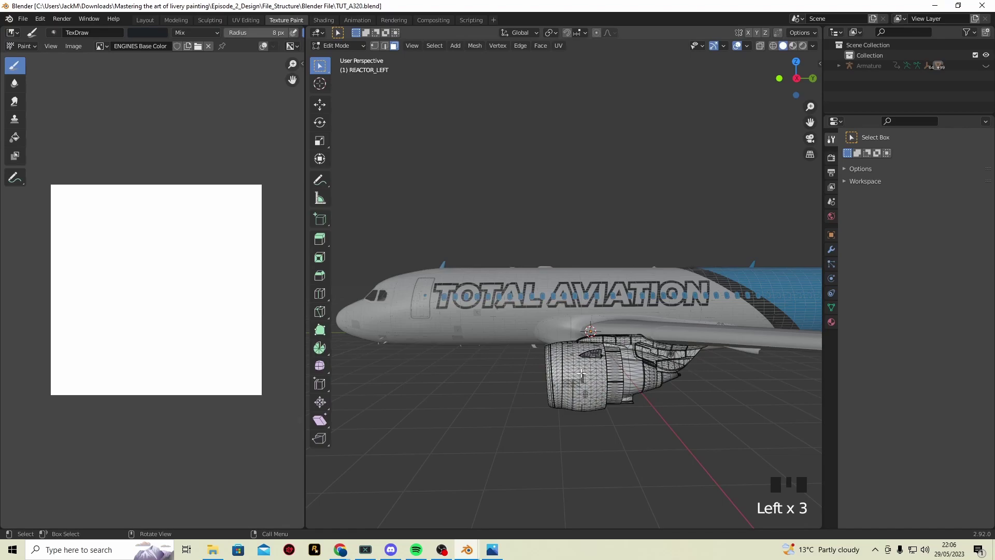
{"action": "key", "text": "ctrl+l"}
{"action": "key", "text": "ctrl+l"}
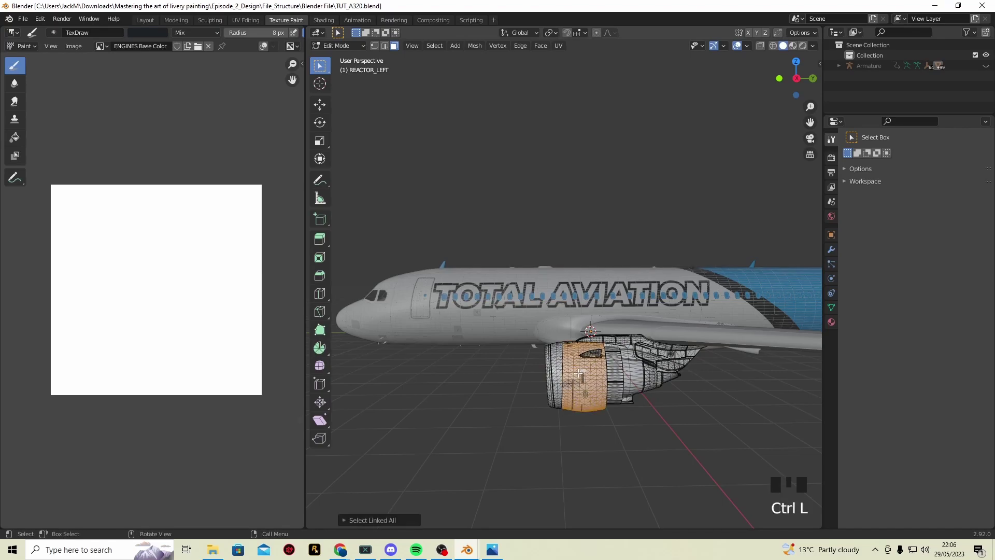
{"action": "mouse_move", "coordinate": [582, 372]}
{"action": "middle_mouse_down"}
{"action": "mouse_move", "coordinate": [612, 373]}
{"action": "mouse_move", "coordinate": [588, 379]}
{"action": "middle_mouse_up"}
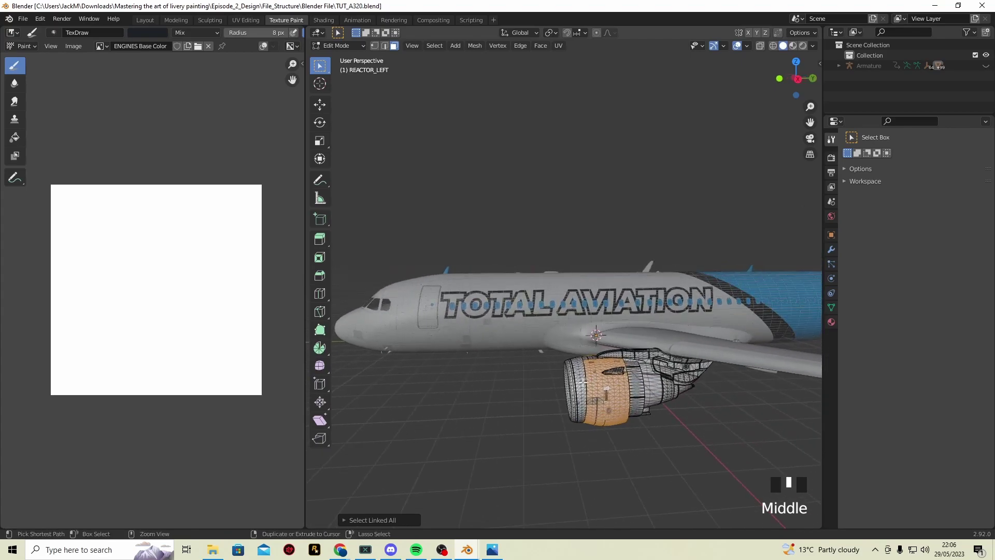
{"action": "left_click", "coordinate": [583, 383], "text": "ctrl"}
{"action": "key", "text": "ctrl+l"}
{"action": "key", "text": "ctrl+l"}
{"action": "key", "text": "ctrl+l"}
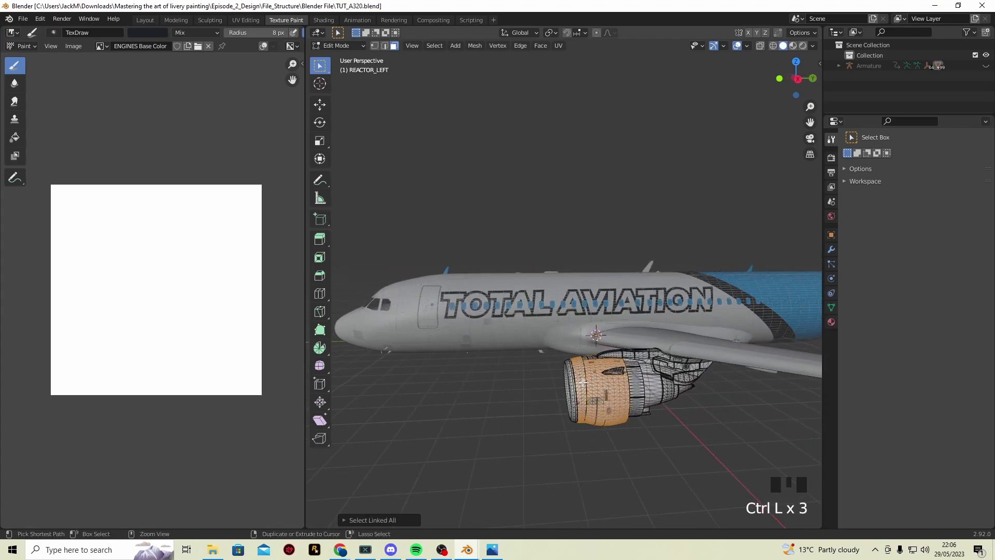
Zoom in and add further cowling parts to the selection, undoing an extra pick.
{"action": "middle_click_drag", "start_coordinate": [582, 382], "coordinate": [626, 400], "text": "ctrl"}
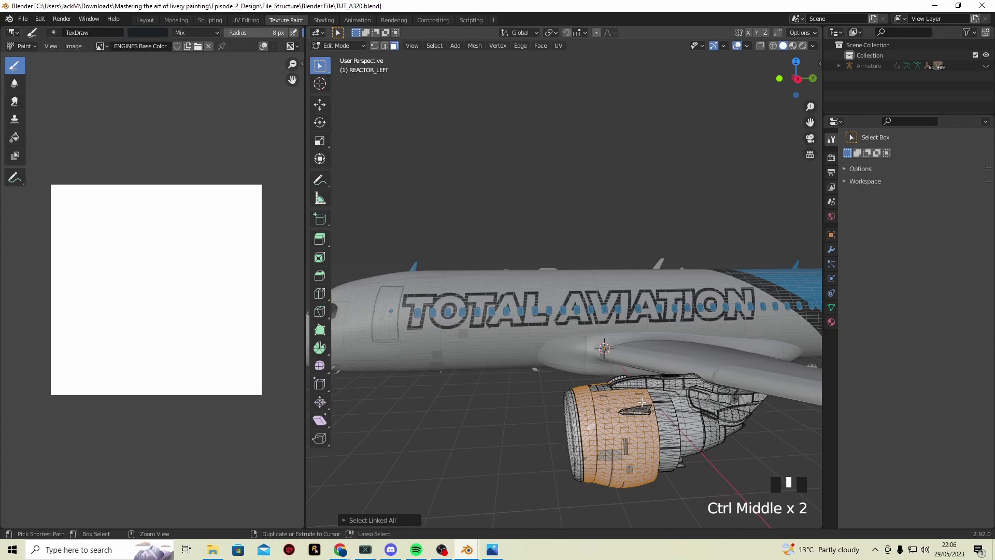
{"action": "left_click", "coordinate": [601, 391], "text": "ctrl"}
{"action": "left_click", "coordinate": [601, 390], "text": "ctrl"}
{"action": "left_click", "coordinate": [601, 389], "text": "ctrl"}
{"action": "key", "text": "ctrl+l"}
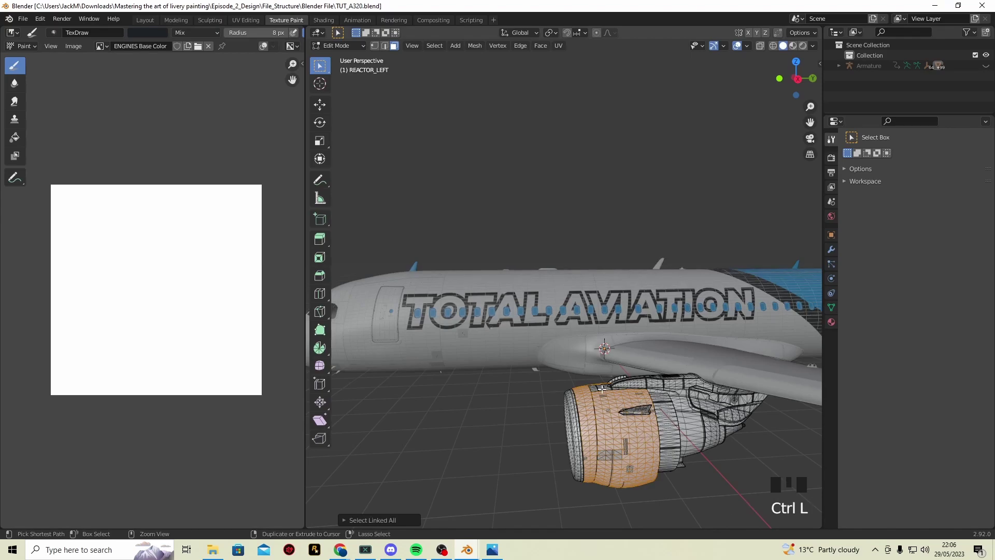
{"action": "left_click", "coordinate": [603, 391], "text": "ctrl"}
{"action": "key", "text": "ctrl+z"}
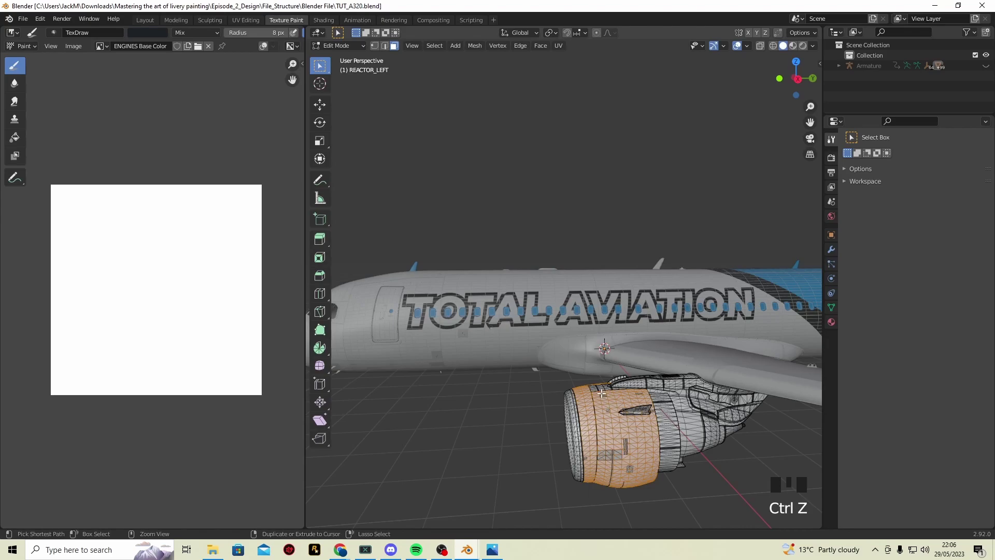
Switch the left engine into Texture Paint mode from the mode dropdown.
{"action": "middle_click_drag", "start_coordinate": [634, 454], "coordinate": [343, 80]}
{"action": "left_click", "coordinate": [350, 48]}
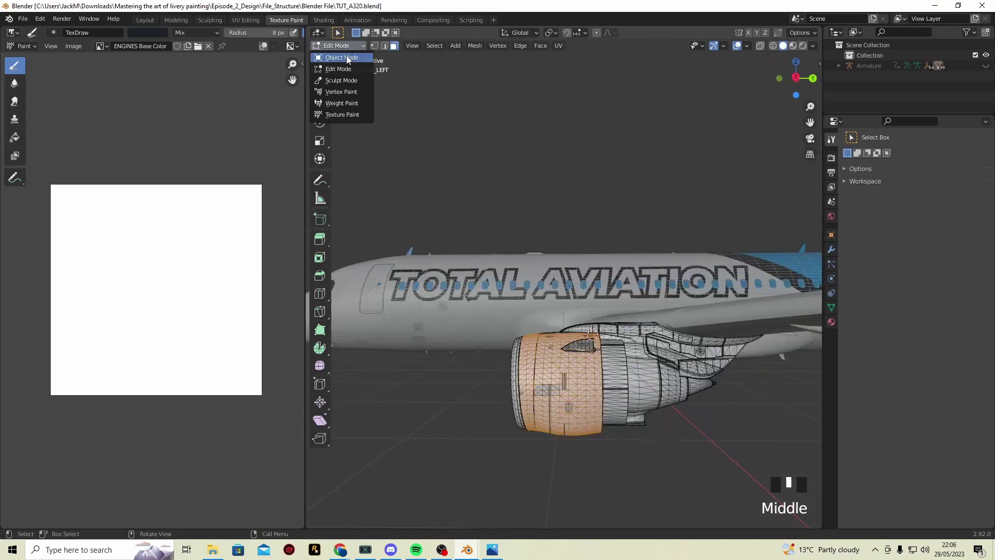
{"action": "left_click", "coordinate": [343, 115]}
Raise the brush radius to 18 px and paint a first blue stripe on the engine.
{"action": "left_click", "coordinate": [560, 363]}
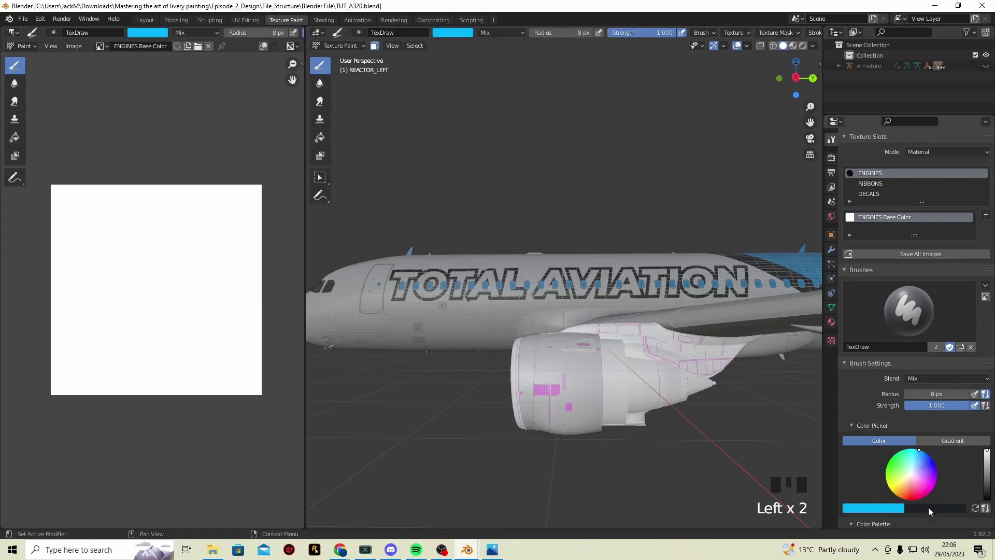
{"action": "key", "text": "f"}
{"action": "left_click", "coordinate": [549, 397]}
{"action": "left_click_drag", "start_coordinate": [540, 324], "coordinate": [536, 440]}
{"action": "scroll", "coordinate": [780, 35], "scroll_direction": "down", "scroll_amount": 3}
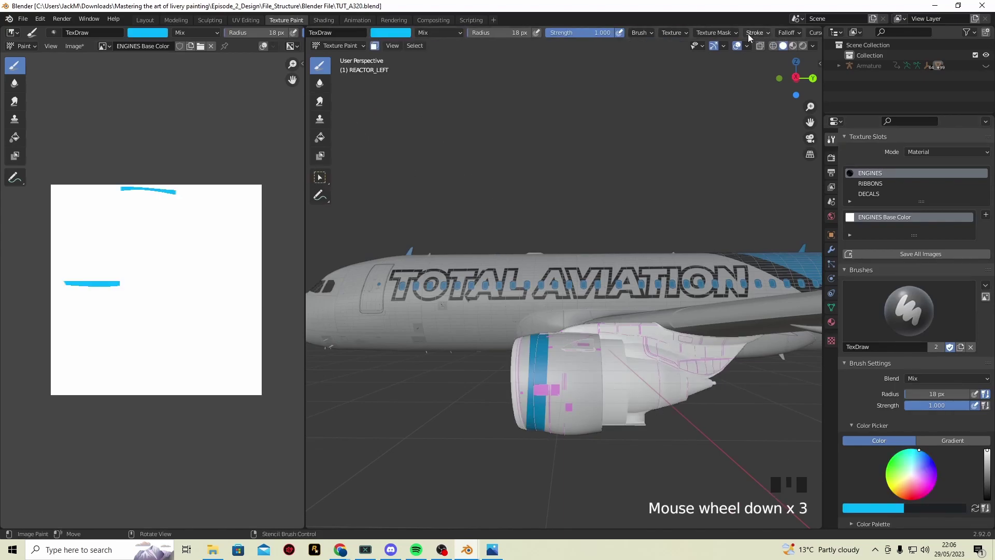
Set the Stroke Method to Space and paint the front of the cowling blue.
{"action": "left_click", "coordinate": [750, 35]}
{"action": "left_click", "coordinate": [759, 51]}
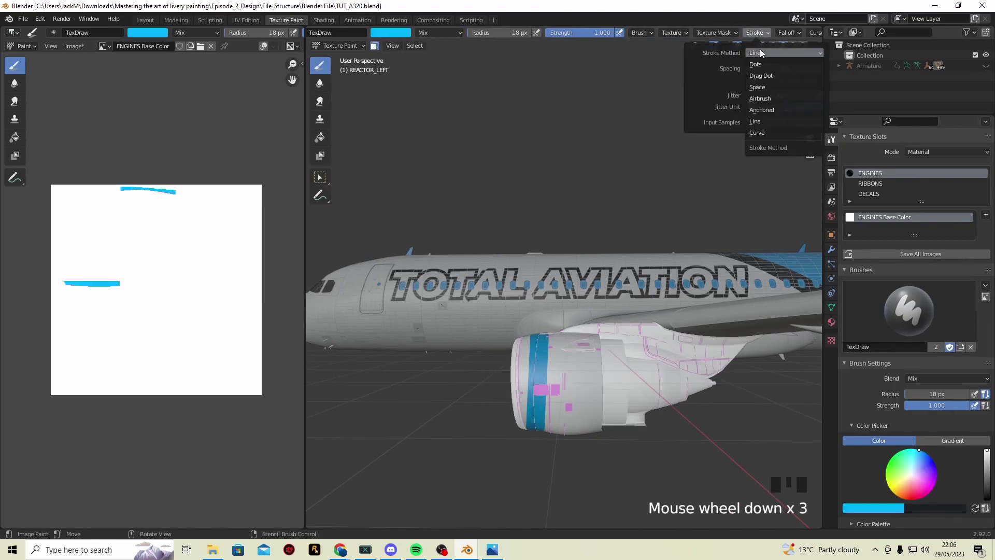
{"action": "left_click", "coordinate": [774, 89]}
{"action": "left_click_drag", "start_coordinate": [556, 336], "coordinate": [557, 356]}
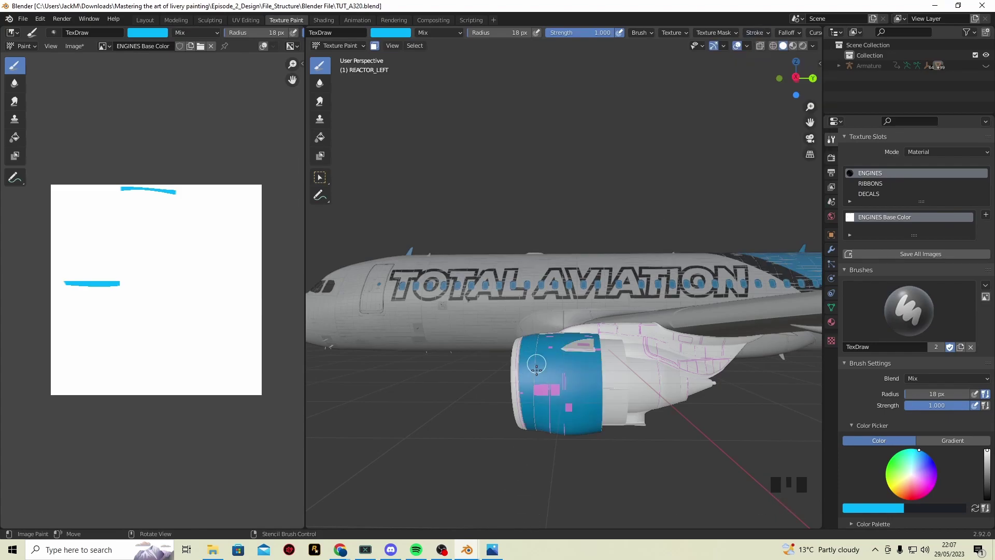
Paint the rest of the engine cowling blue from several angles, including its rear section.
{"action": "middle_click_drag", "start_coordinate": [555, 384], "coordinate": [553, 444]}
{"action": "left_click_drag", "start_coordinate": [541, 481], "coordinate": [524, 521]}
{"action": "middle_click_drag", "start_coordinate": [524, 521], "coordinate": [451, 379]}
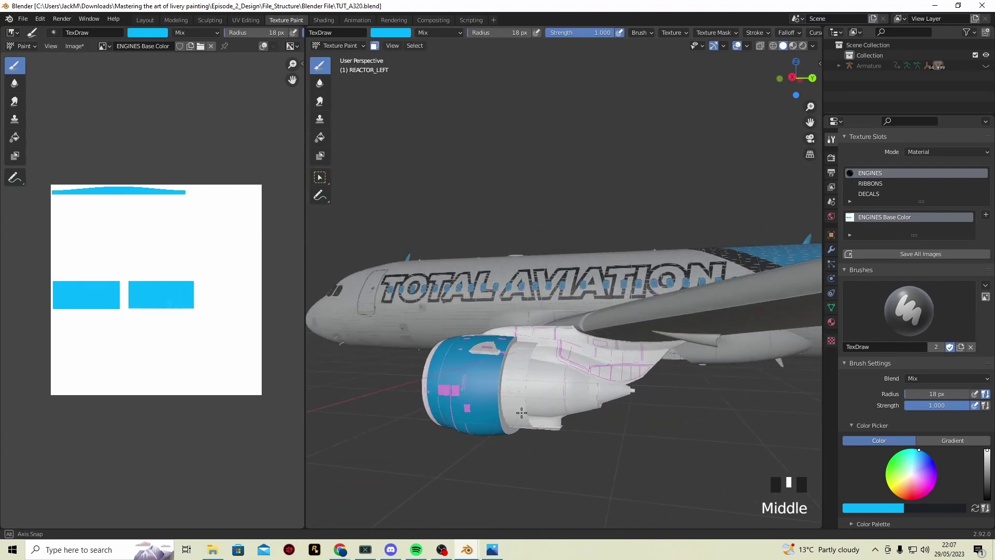
{"action": "mouse_move", "coordinate": [442, 346]}
{"action": "left_mouse_down"}
{"action": "mouse_move", "coordinate": [416, 402]}
{"action": "mouse_move", "coordinate": [442, 344]}
{"action": "left_mouse_up"}
{"action": "middle_click_drag", "start_coordinate": [442, 345], "coordinate": [538, 360]}
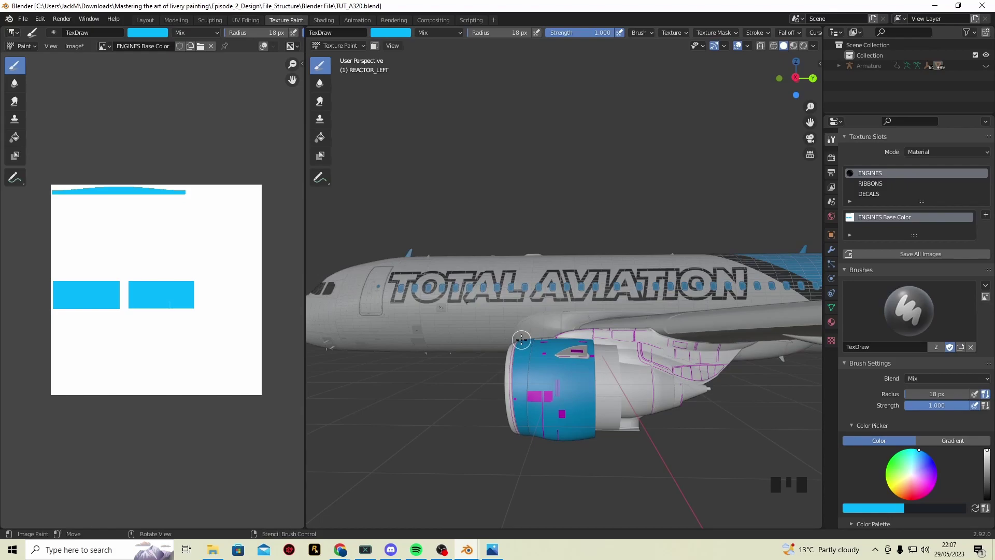
{"action": "middle_click_drag", "start_coordinate": [521, 339], "coordinate": [552, 339]}
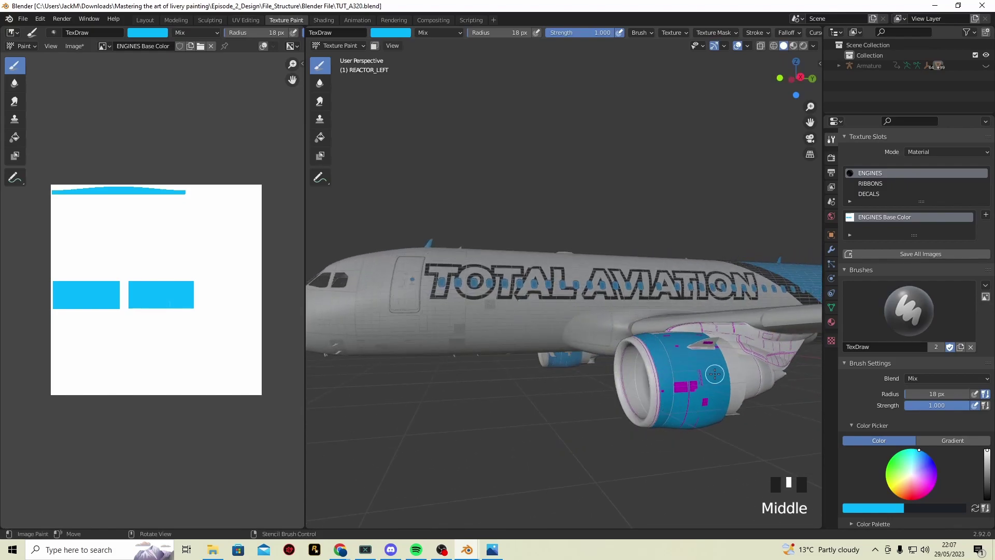
{"action": "mouse_move", "coordinate": [720, 373]}
{"action": "middle_mouse_down"}
{"action": "mouse_move", "coordinate": [694, 405]}
{"action": "mouse_move", "coordinate": [640, 351]}
{"action": "middle_mouse_up"}
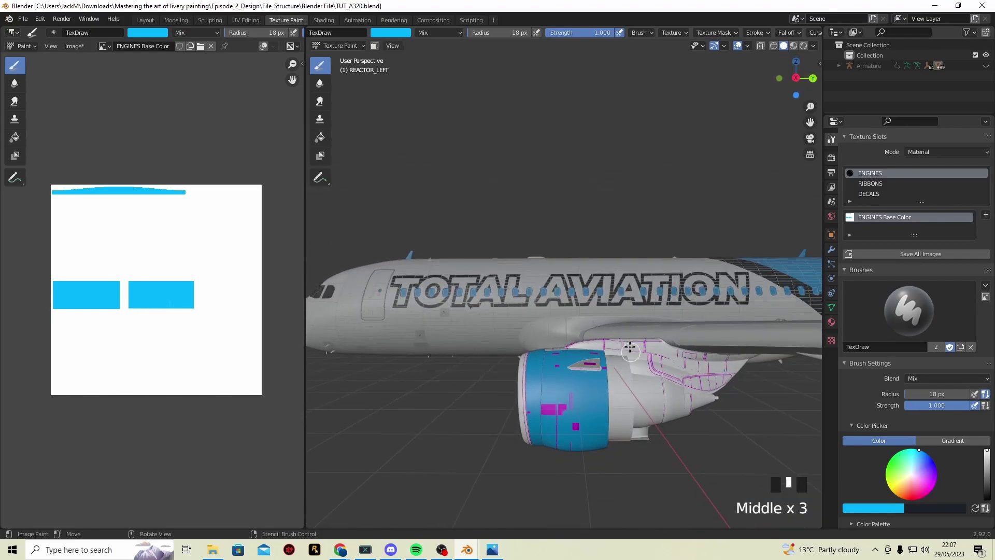
{"action": "mouse_move", "coordinate": [640, 351]}
{"action": "left_mouse_down"}
{"action": "mouse_move", "coordinate": [633, 431]}
{"action": "mouse_move", "coordinate": [614, 393]}
{"action": "mouse_move", "coordinate": [629, 426]}
{"action": "mouse_move", "coordinate": [653, 363]}
{"action": "mouse_move", "coordinate": [669, 437]}
{"action": "left_mouse_up"}
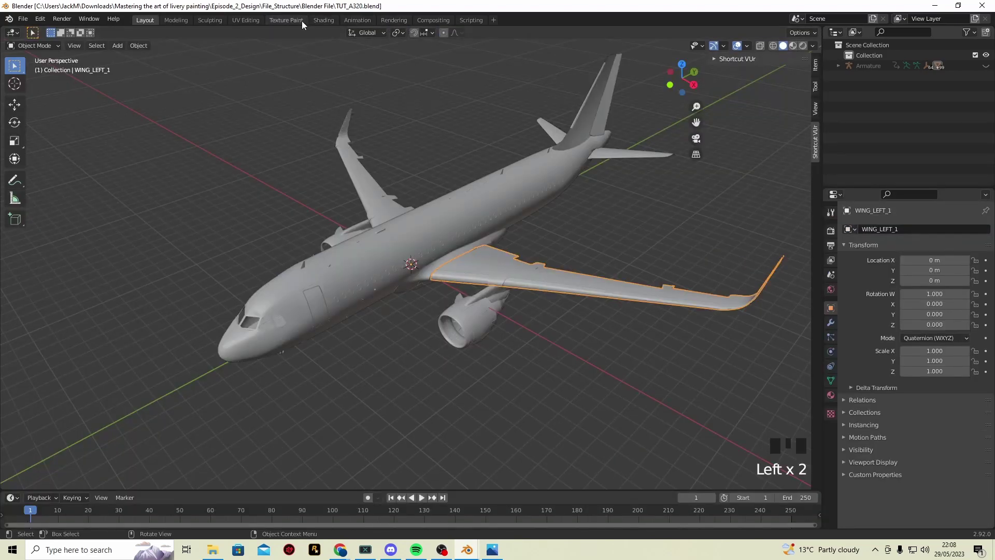
Back in Texture Paint, paint the upper part of the upturned wingtip blue.
{"action": "left_click", "coordinate": [303, 21]}
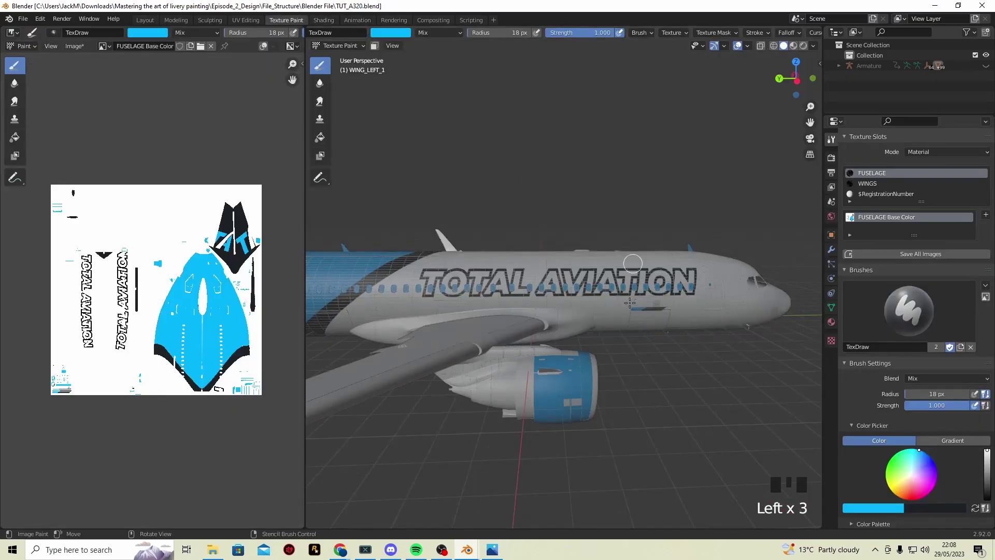
{"action": "scroll", "coordinate": [488, 336], "scroll_direction": "down", "scroll_amount": 5}
{"action": "middle_click_drag", "start_coordinate": [488, 335], "coordinate": [578, 251]}
{"action": "mouse_move", "coordinate": [584, 262]}
{"action": "left_mouse_down"}
{"action": "mouse_move", "coordinate": [589, 218]}
{"action": "mouse_move", "coordinate": [533, 216]}
{"action": "mouse_move", "coordinate": [599, 226]}
{"action": "mouse_move", "coordinate": [549, 252]}
{"action": "mouse_move", "coordinate": [594, 271]}
{"action": "mouse_move", "coordinate": [519, 283]}
{"action": "left_mouse_up"}
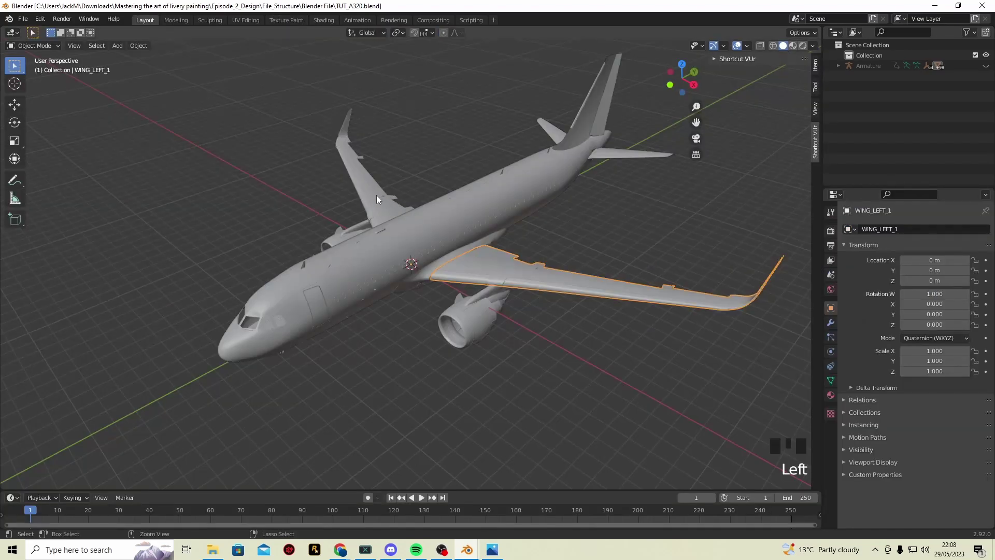
Select the far wing and orbit to a three-quarter view of the finished livery.
{"action": "left_click", "coordinate": [376, 195], "text": "ctrl"}
{"action": "left_click", "coordinate": [379, 199]}
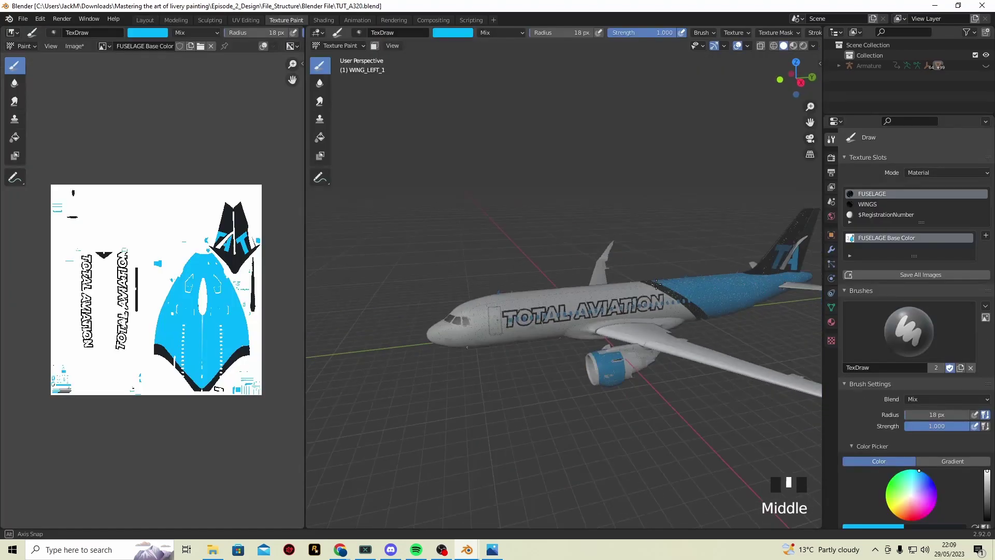
{"action": "mouse_move", "coordinate": [394, 270]}
{"action": "middle_mouse_down"}
{"action": "mouse_move", "coordinate": [338, 284]}
{"action": "mouse_move", "coordinate": [501, 161]}
{"action": "mouse_move", "coordinate": [622, 176]}
{"action": "mouse_move", "coordinate": [749, 216]}
{"action": "mouse_move", "coordinate": [542, 202]}
{"action": "middle_mouse_up"}
{"action": "scroll", "coordinate": [501, 161], "scroll_direction": "down", "scroll_amount": 6}
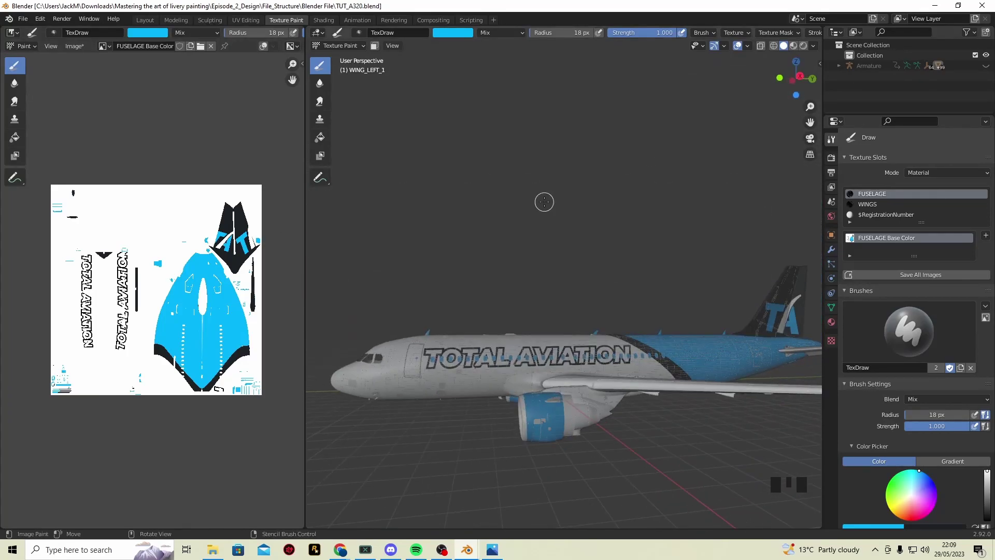
{"action": "scroll", "coordinate": [543, 200], "scroll_direction": "down", "scroll_amount": 3}
{"action": "middle_click_drag", "start_coordinate": [604, 211], "coordinate": [568, 294]}
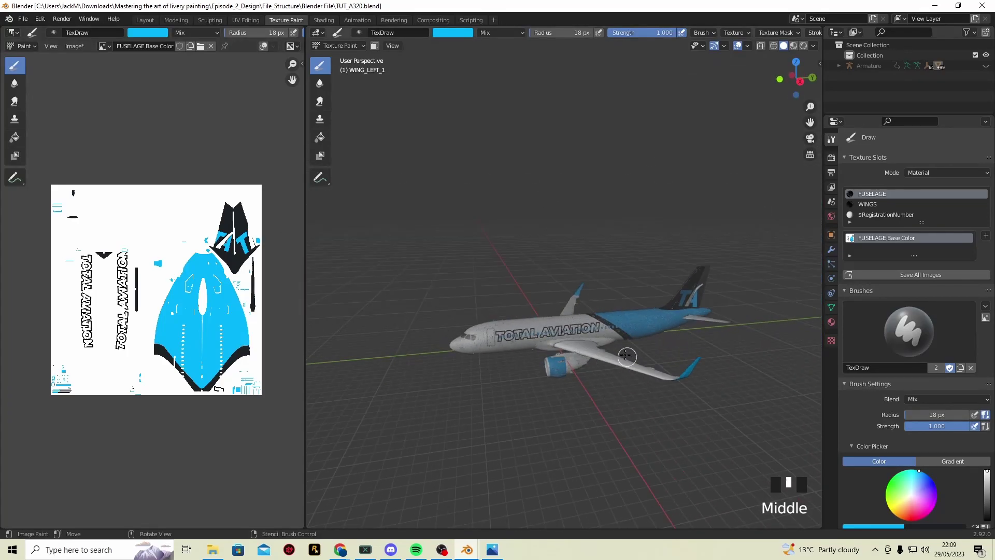
{"action": "scroll", "coordinate": [627, 357], "scroll_direction": "up", "scroll_amount": 2}
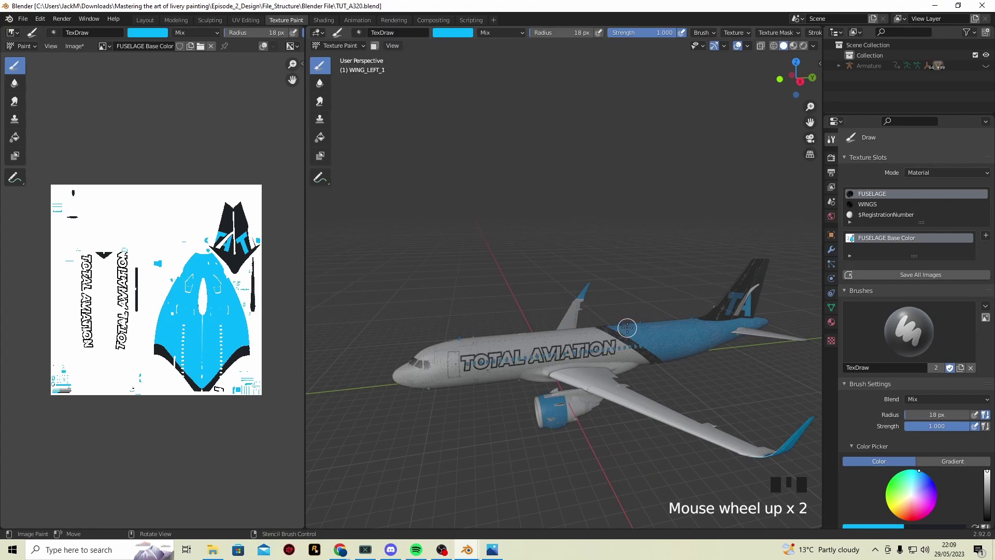